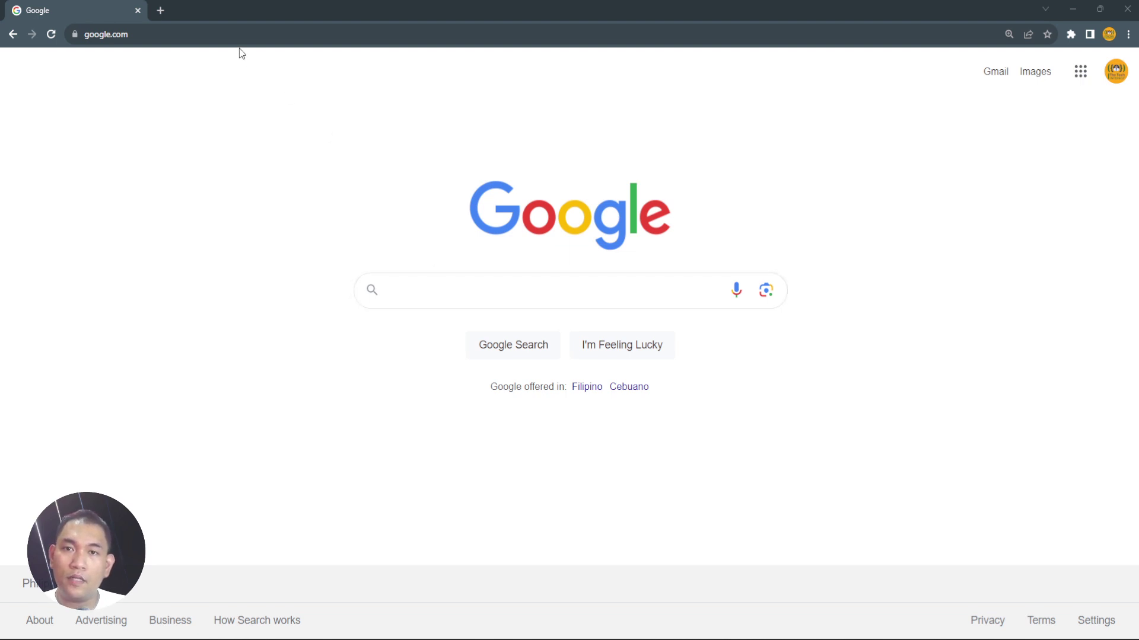
Google 'weka' and open the 'Weka 3: Machine Learning Software in Java' result
{"action": "left_click", "coordinate": [446, 298]}
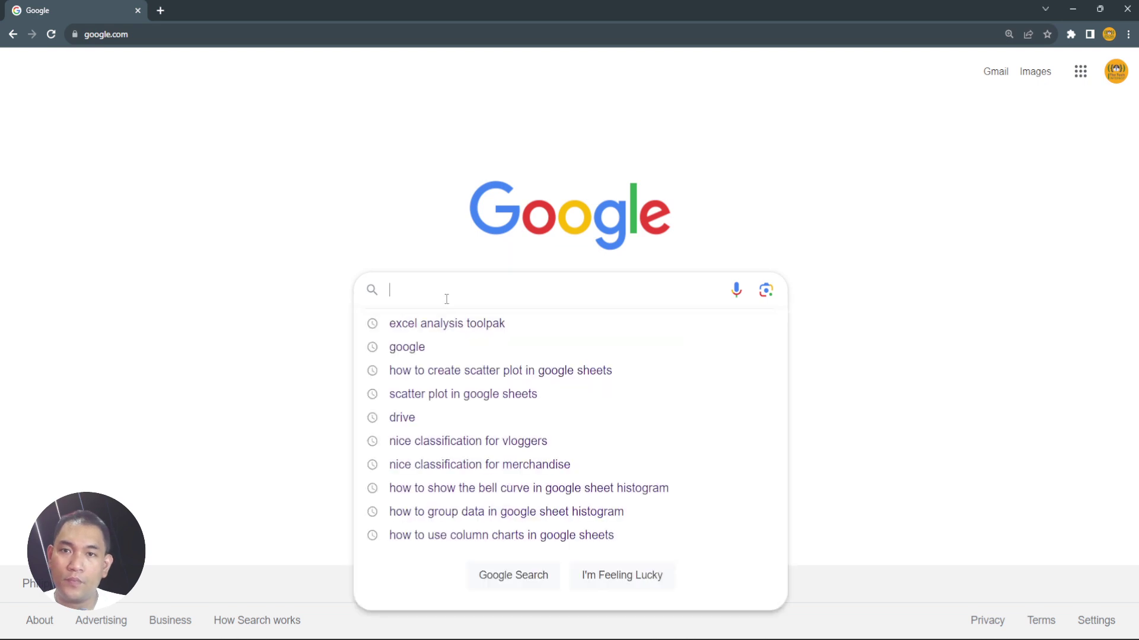
{"action": "type", "text": "weka"}
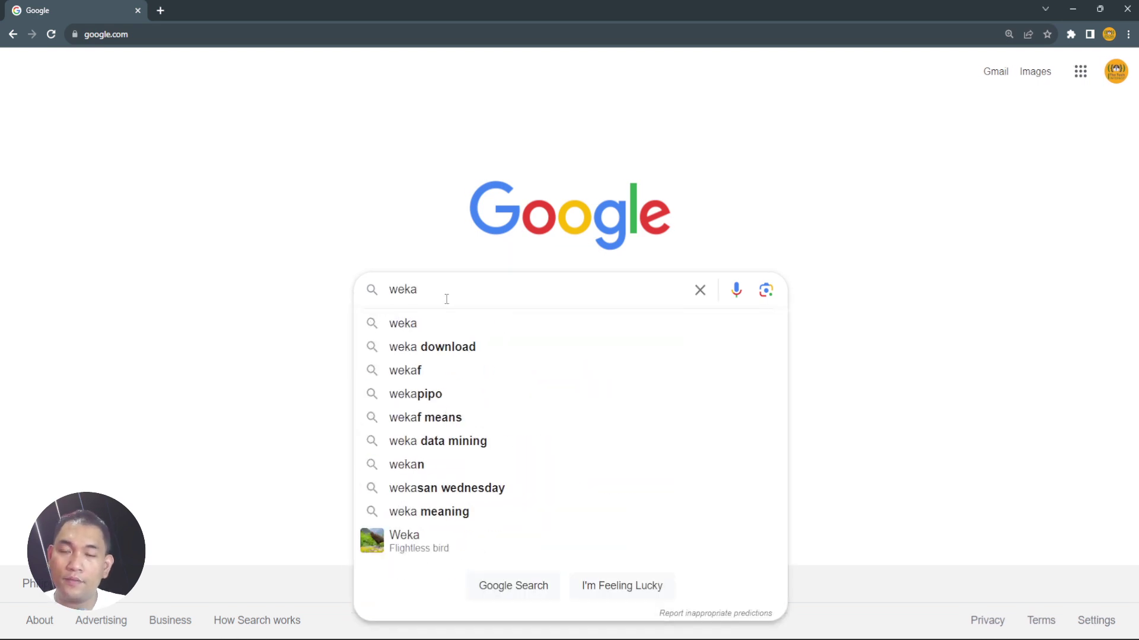
{"action": "key", "text": "Return"}
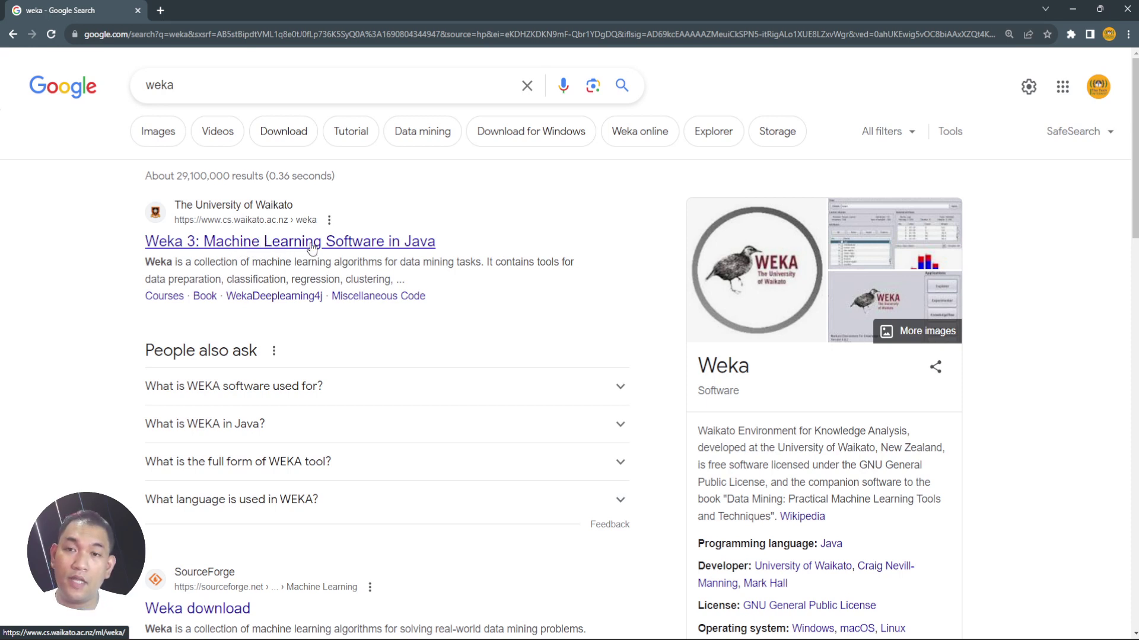
{"action": "left_click", "coordinate": [276, 243]}
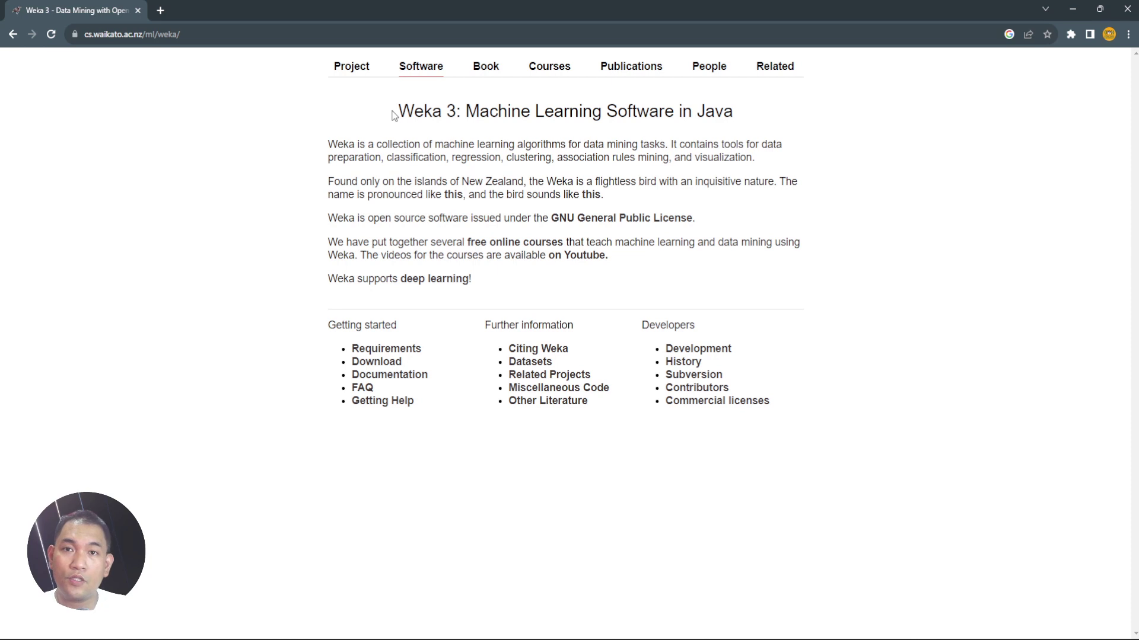
Follow the Download link under Getting started to the Weka Wiki installation page
{"action": "left_click_drag", "start_coordinate": [393, 114], "coordinate": [736, 109]}
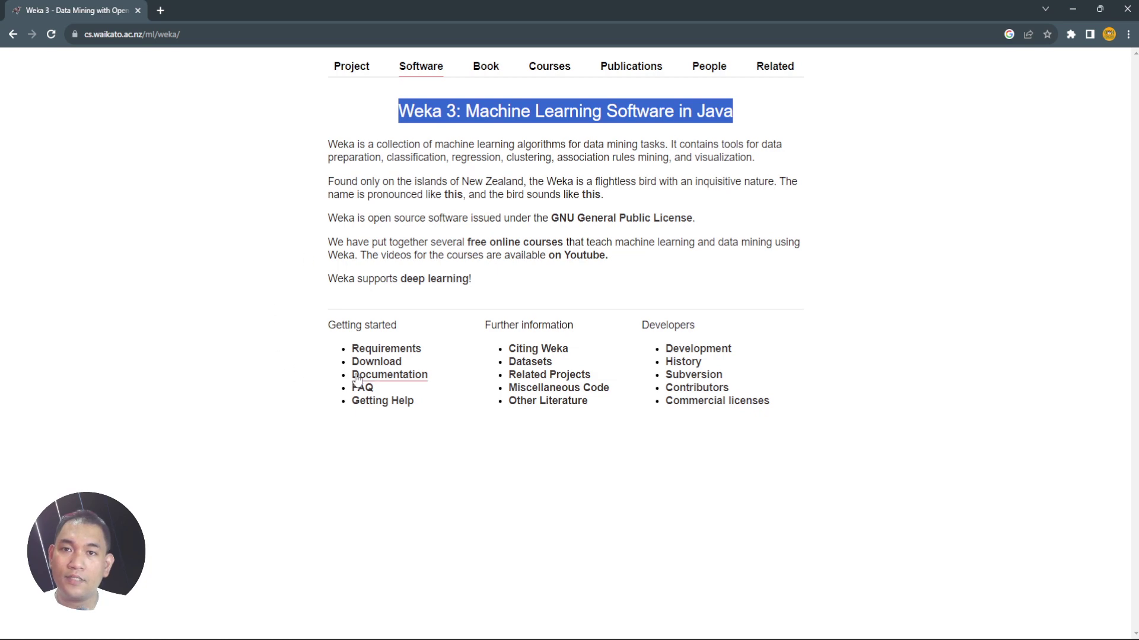
{"action": "left_click", "coordinate": [381, 368]}
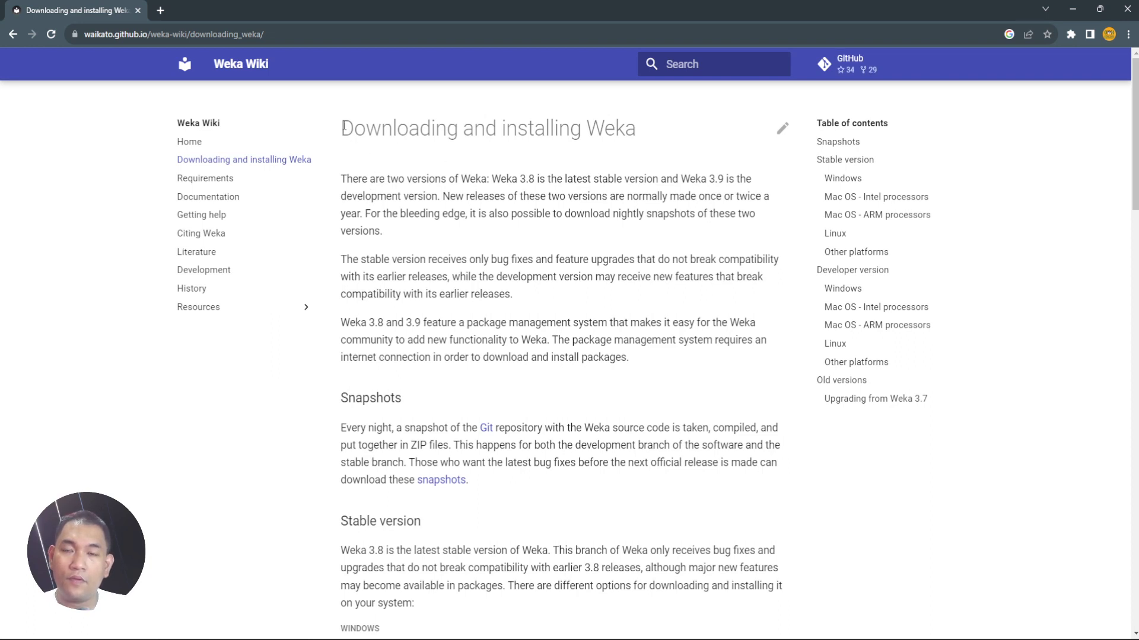
Scroll to Stable version and request the 64-bit Windows installer weka-3-8-6-azul-zulu-windows.exe
{"action": "left_click_drag", "start_coordinate": [342, 126], "coordinate": [657, 123]}
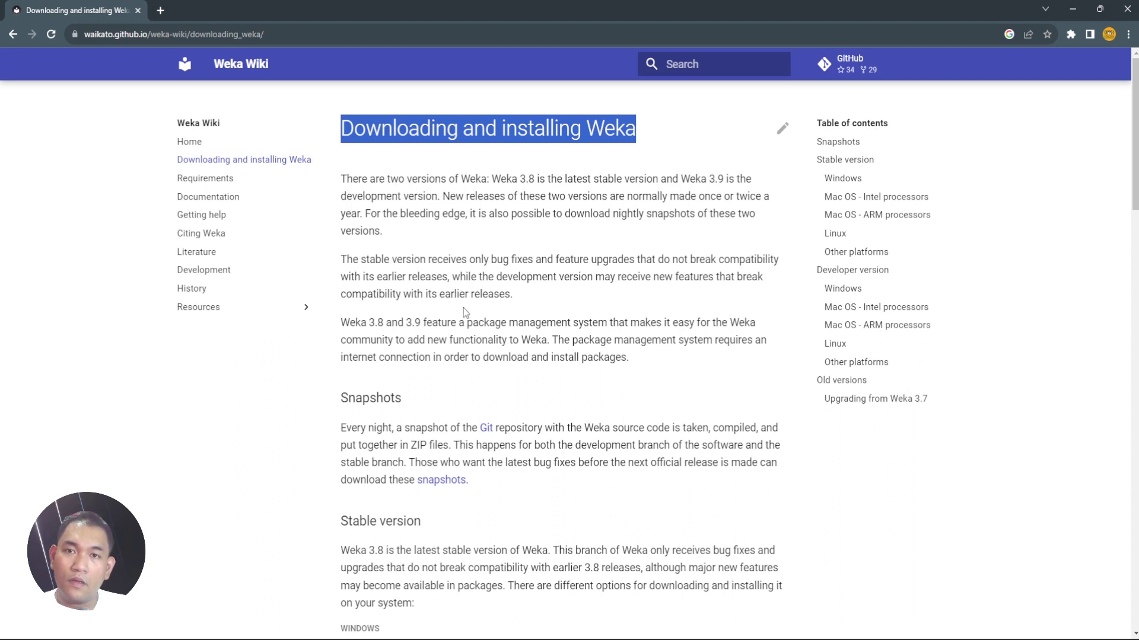
{"action": "scroll", "coordinate": [465, 314], "scroll_direction": "down", "scroll_amount": 1}
{"action": "scroll", "coordinate": [466, 313], "scroll_direction": "up", "scroll_amount": 1}
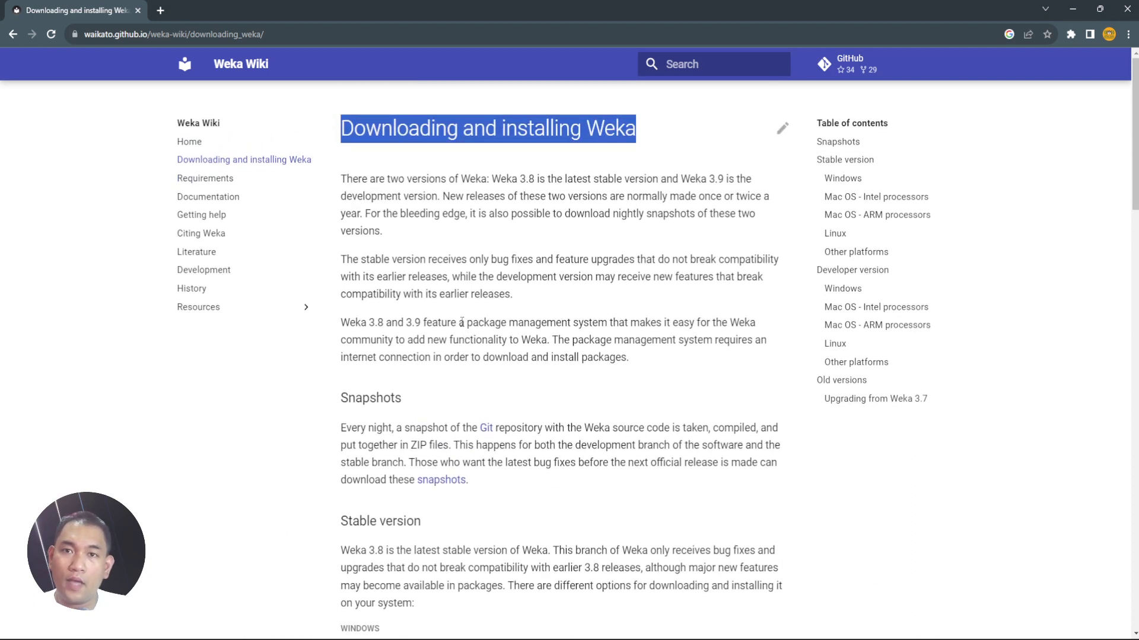
{"action": "scroll", "coordinate": [463, 326], "scroll_direction": "down", "scroll_amount": 3}
{"action": "scroll", "coordinate": [464, 327], "scroll_direction": "down", "scroll_amount": 1}
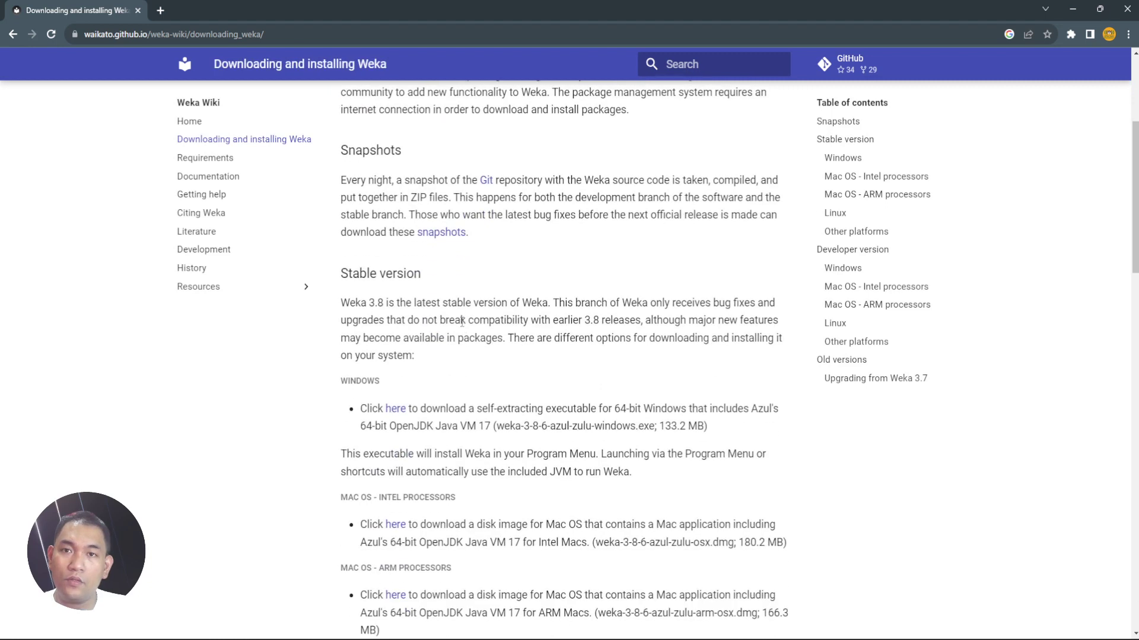
{"action": "scroll", "coordinate": [462, 322], "scroll_direction": "down", "scroll_amount": 3}
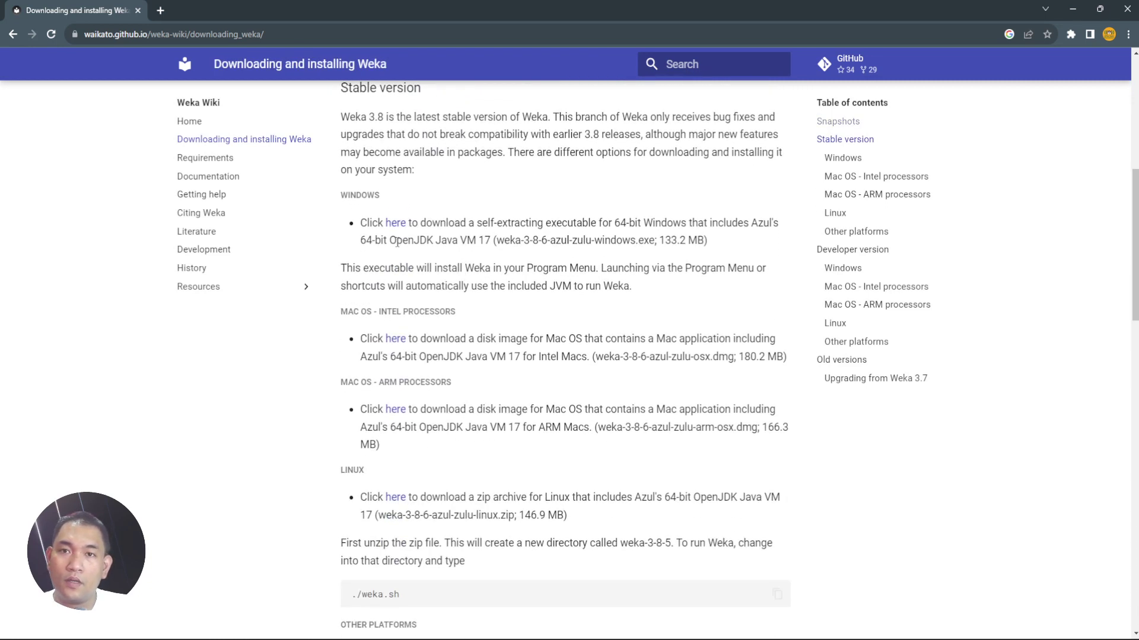
{"action": "left_click_drag", "start_coordinate": [341, 196], "coordinate": [381, 200]}
{"action": "left_click_drag", "start_coordinate": [340, 313], "coordinate": [464, 313]}
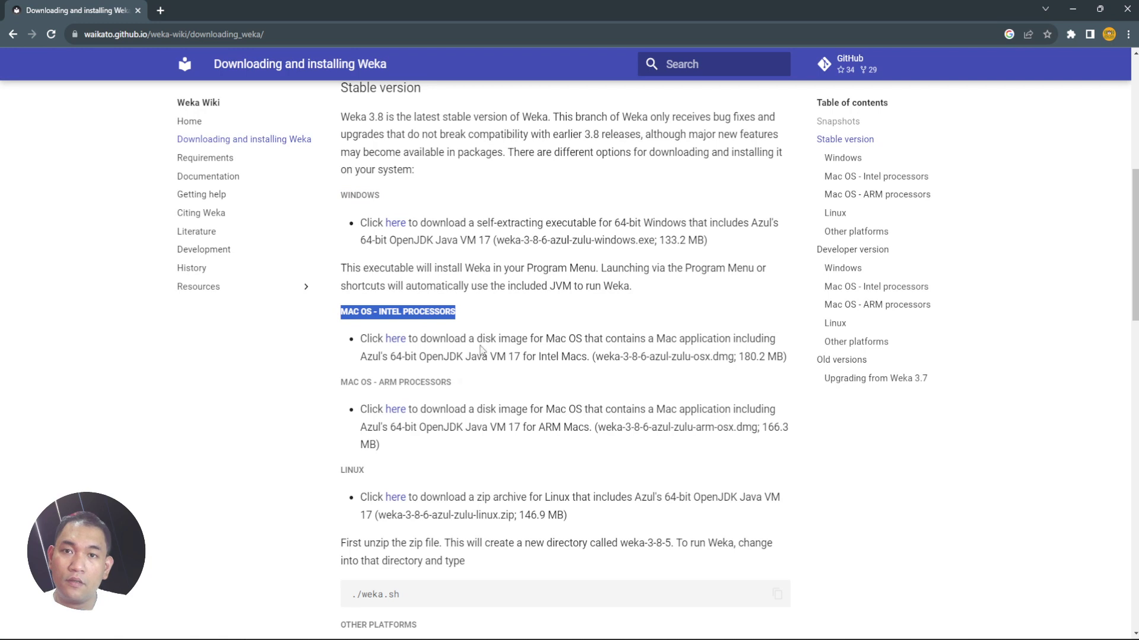
{"action": "left_click", "coordinate": [557, 307]}
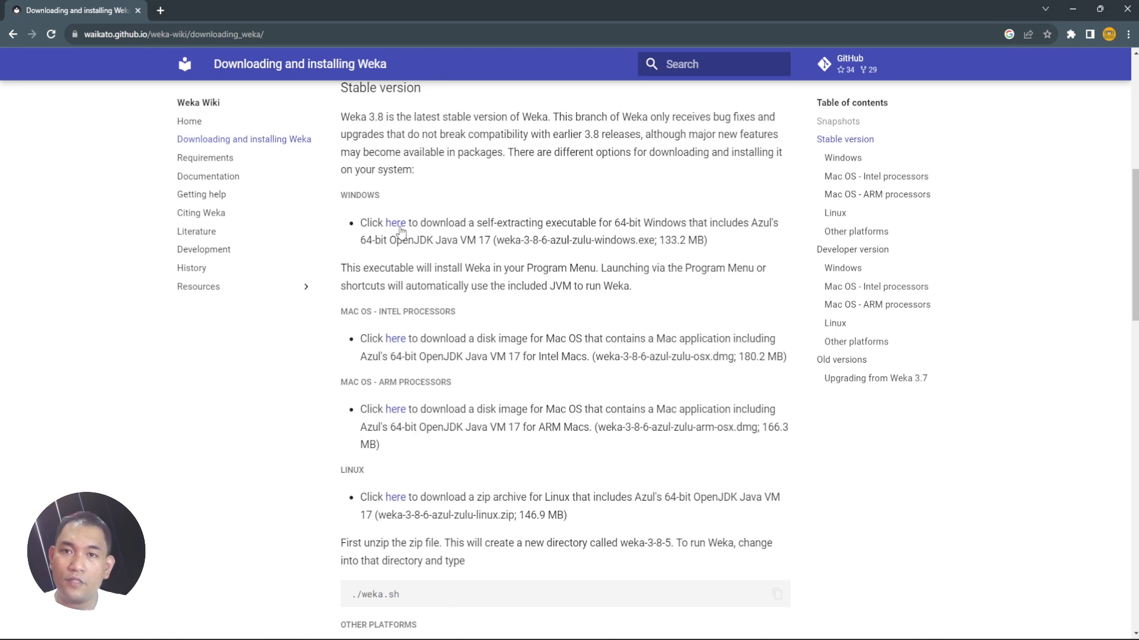
{"action": "left_click", "coordinate": [395, 223]}
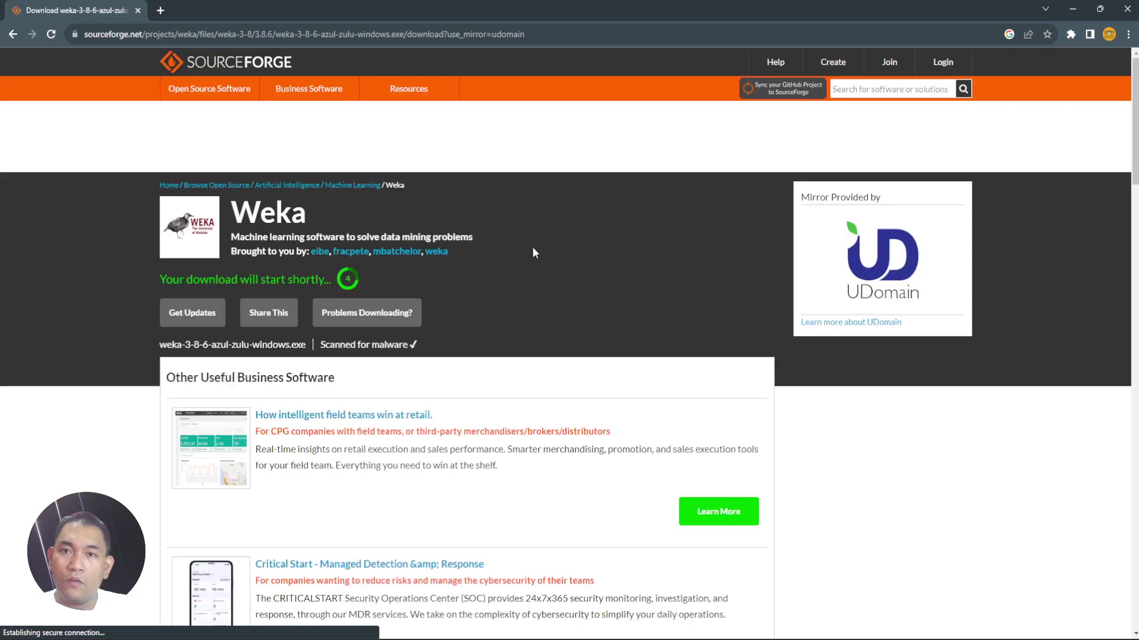
Wait on SourceForge until the 127.05 MB weka-3-8-6-azul-zulu-windows.exe download prompt appears
{"action": "left_click_drag", "start_coordinate": [155, 279], "coordinate": [400, 280]}
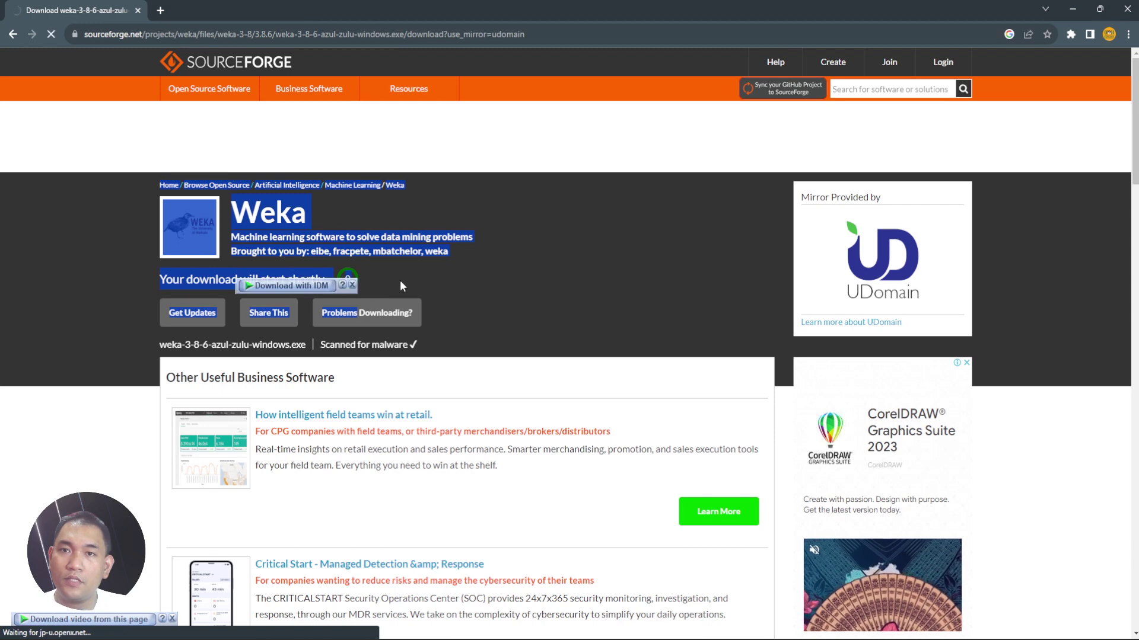
{"action": "left_click", "coordinate": [400, 282]}
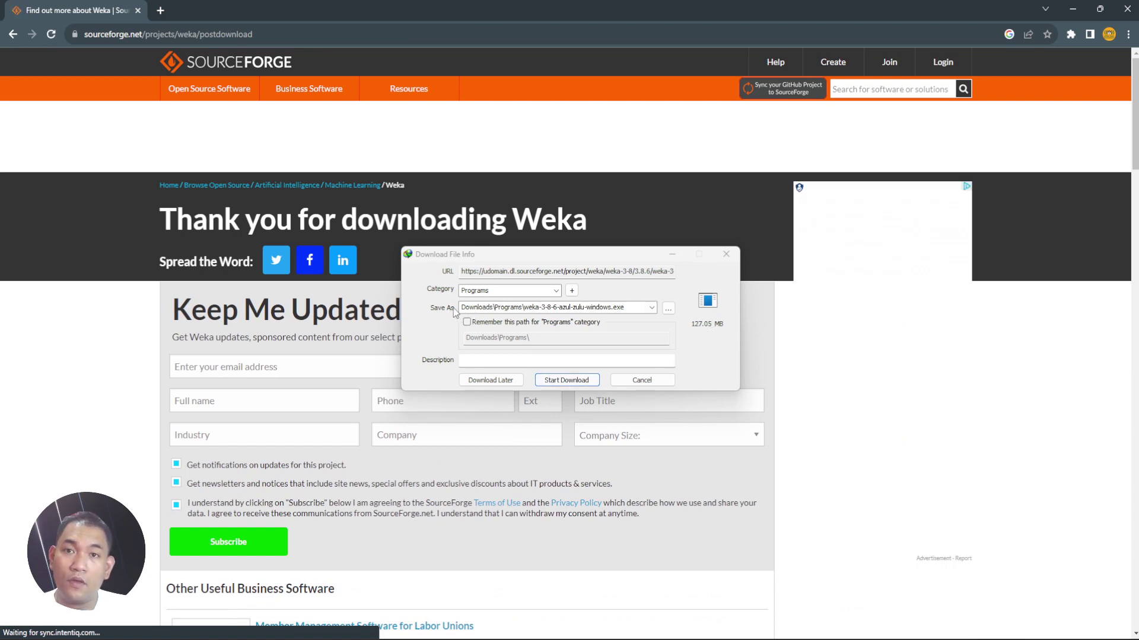
Save weka-3-8-6-azul-zulu-windows.exe into Desktop\WEKA and start the IDM download
{"action": "left_click", "coordinate": [668, 308]}
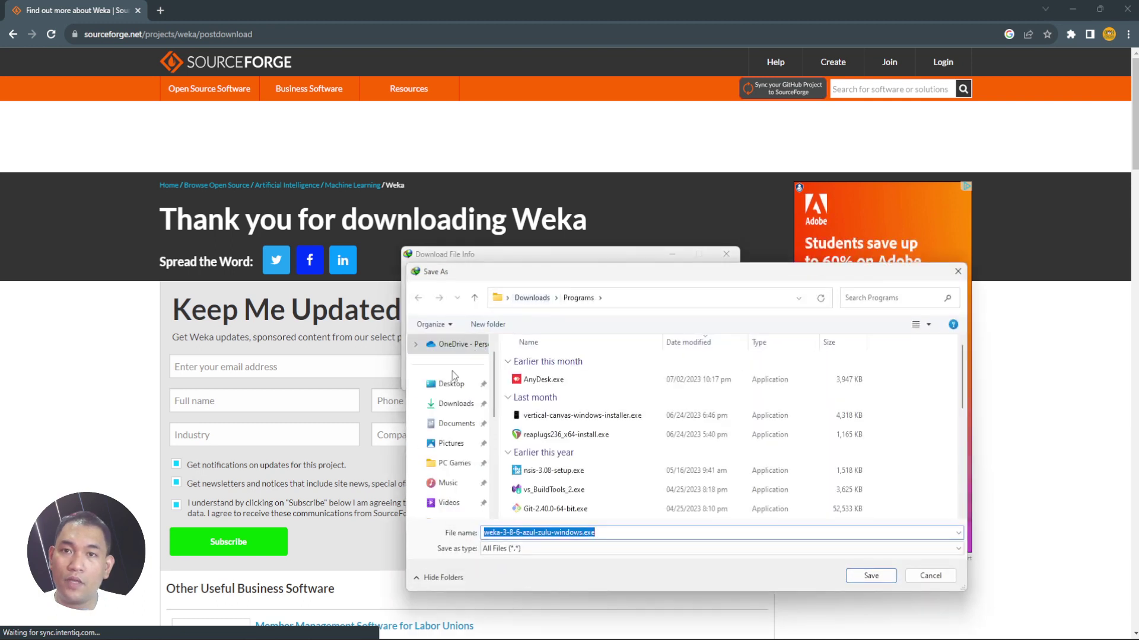
{"action": "left_click", "coordinate": [449, 384]}
{"action": "double_click", "coordinate": [654, 372]}
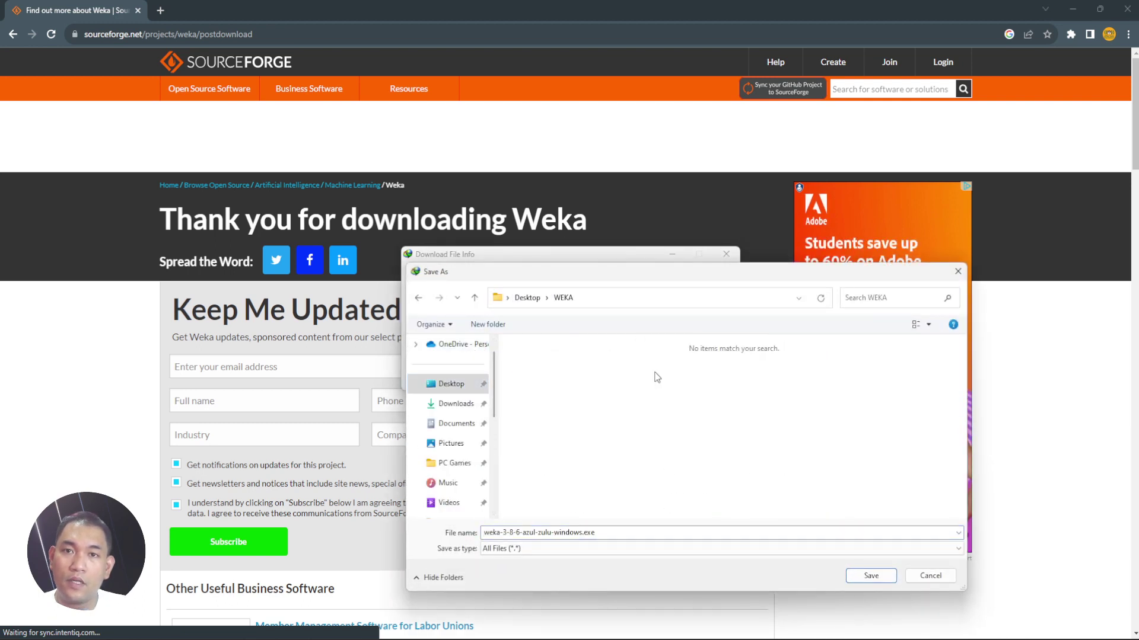
{"action": "left_click", "coordinate": [871, 576]}
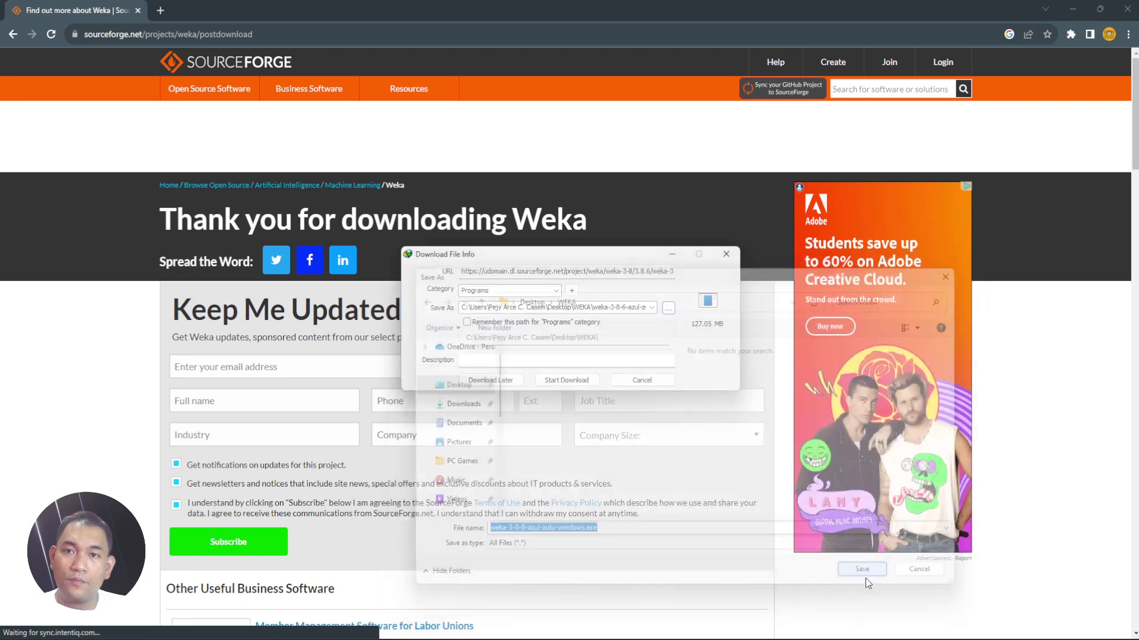
{"action": "left_click", "coordinate": [566, 381]}
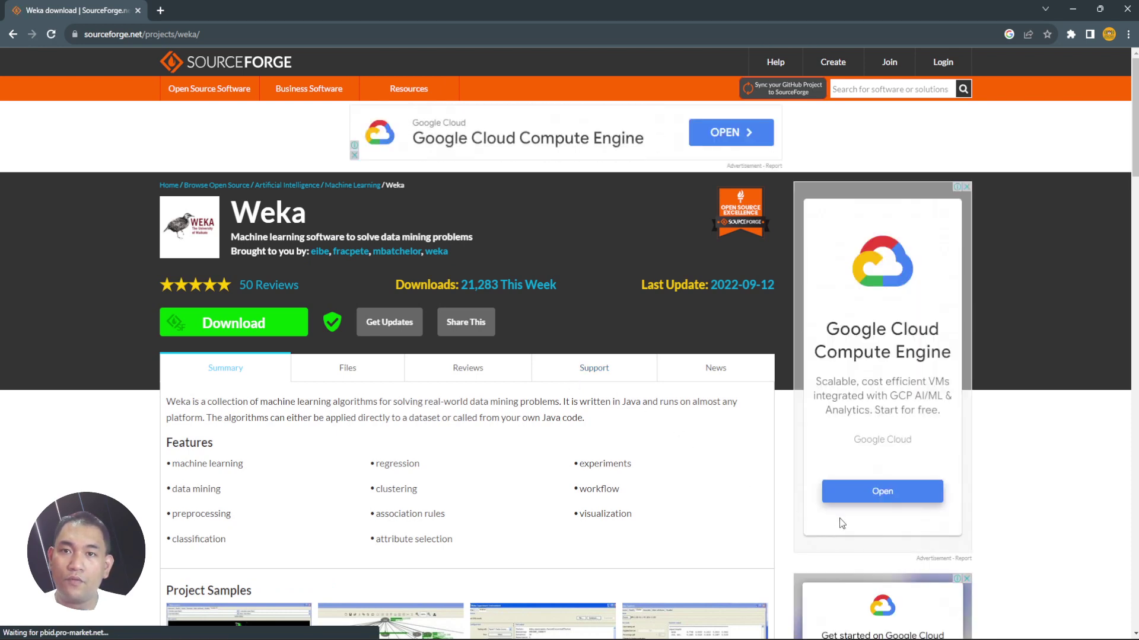
Run weka-3-8-6-azul-zulu-windows.exe from the WEKA folder as administrator
{"action": "mouse_move", "coordinate": [888, 639]}
{"action": "left_click", "coordinate": [884, 599]}
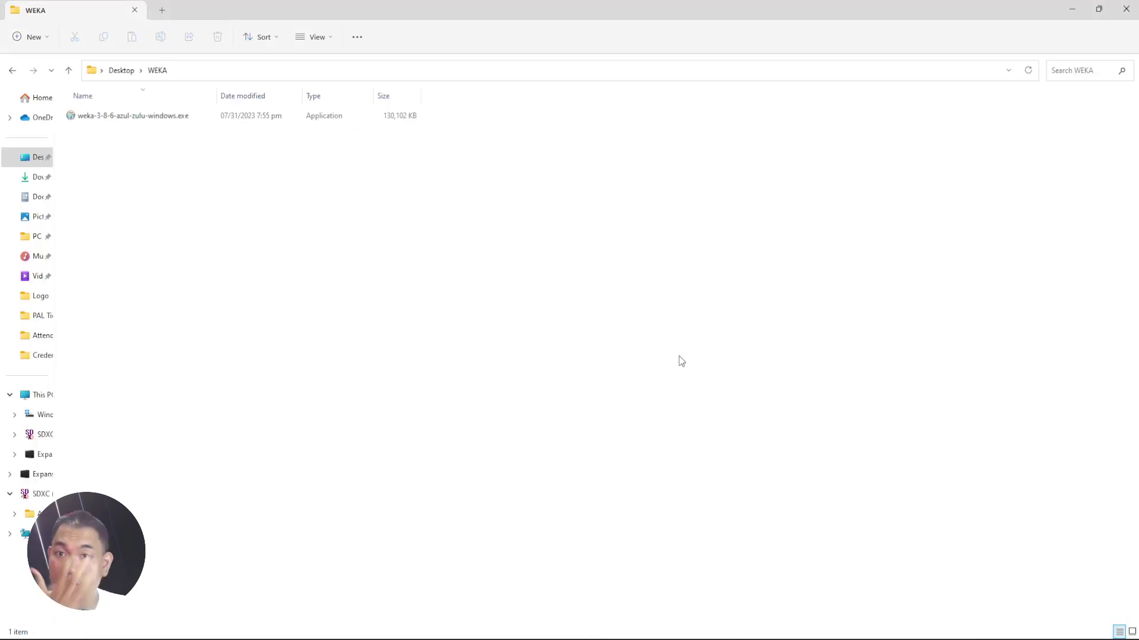
{"action": "left_click", "coordinate": [129, 121]}
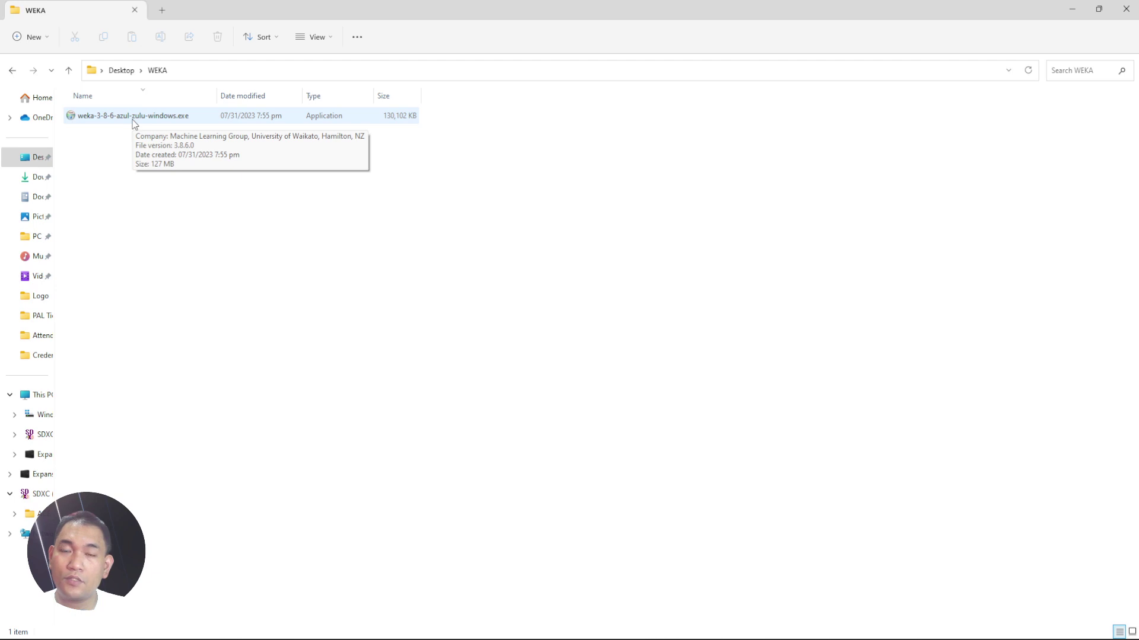
{"action": "right_click", "coordinate": [166, 120]}
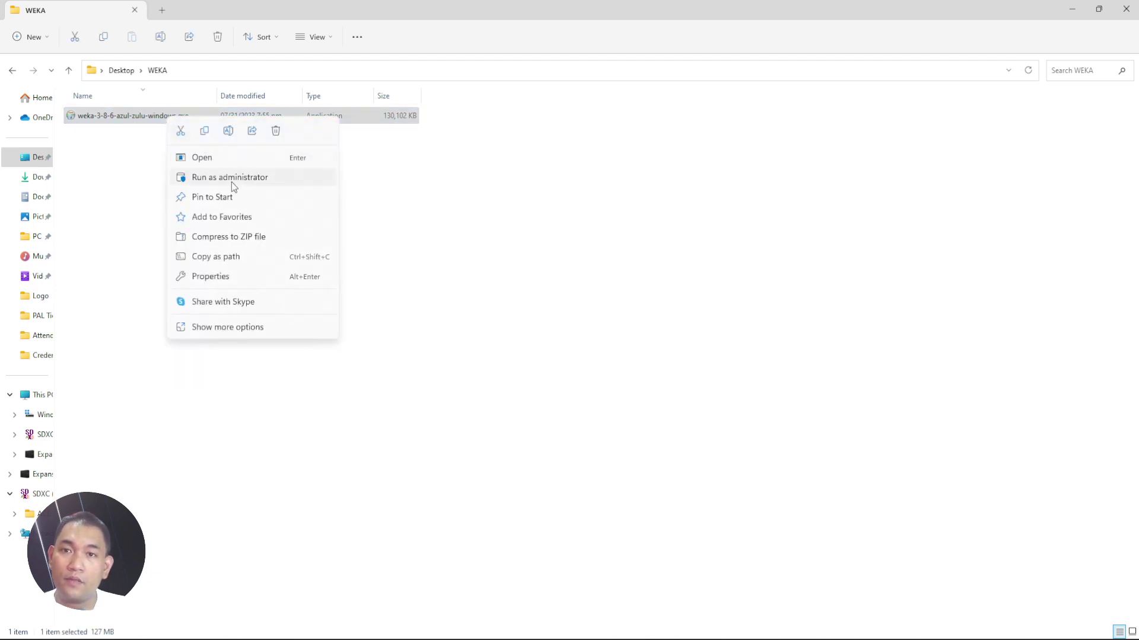
{"action": "left_click", "coordinate": [258, 178]}
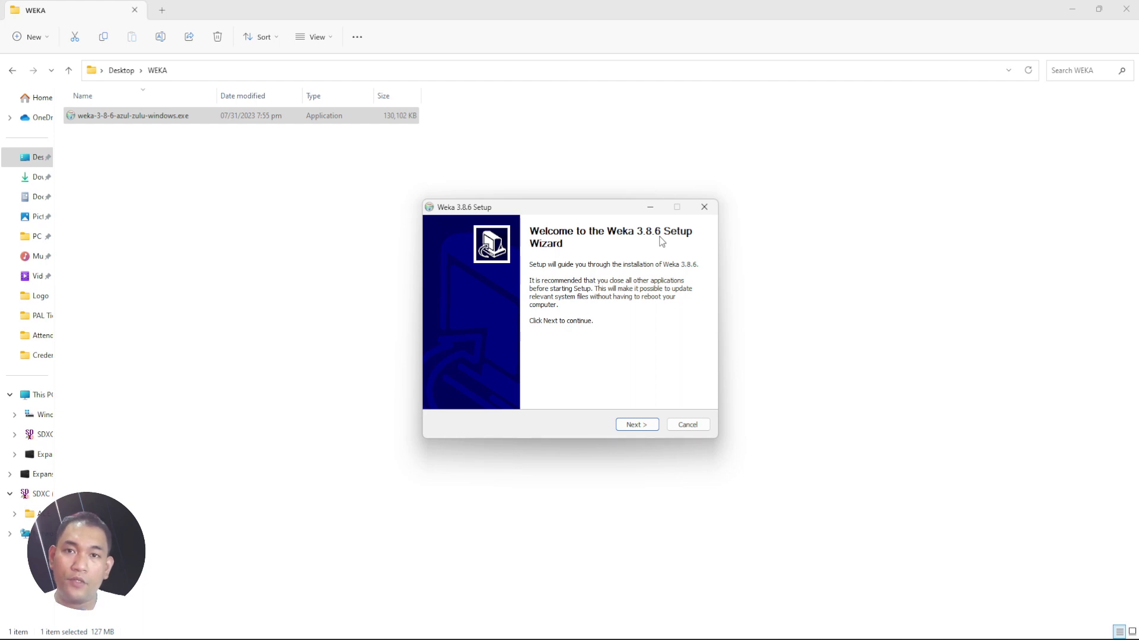
Move past the welcome page and accept the Weka 3.8.6 licence agreement
{"action": "left_click", "coordinate": [636, 424]}
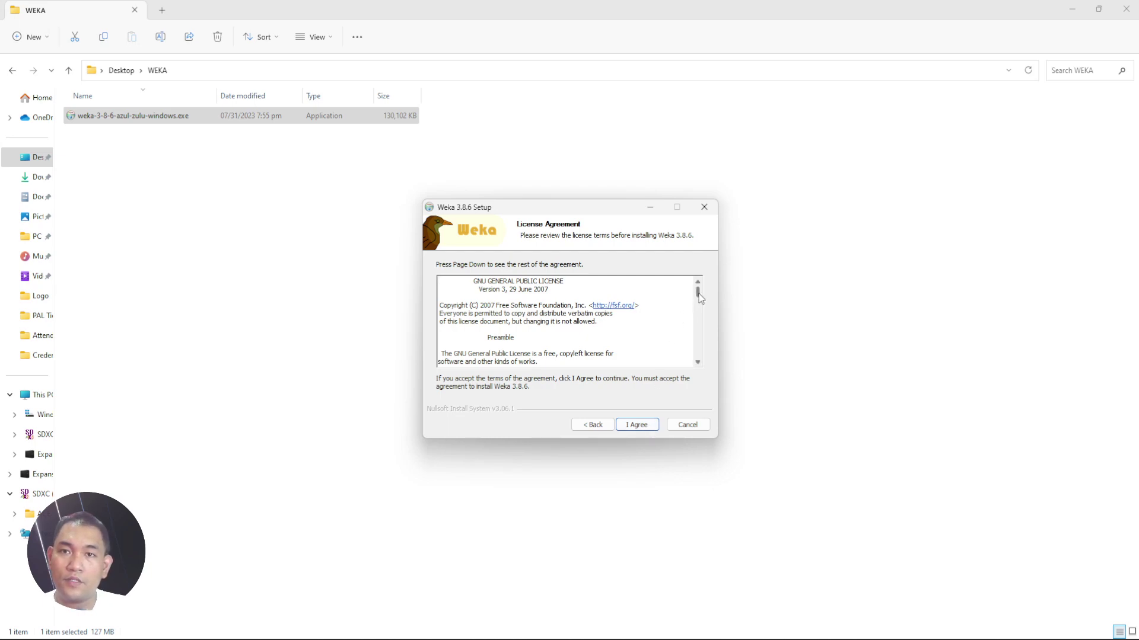
{"action": "left_click_drag", "start_coordinate": [700, 298], "coordinate": [698, 351]}
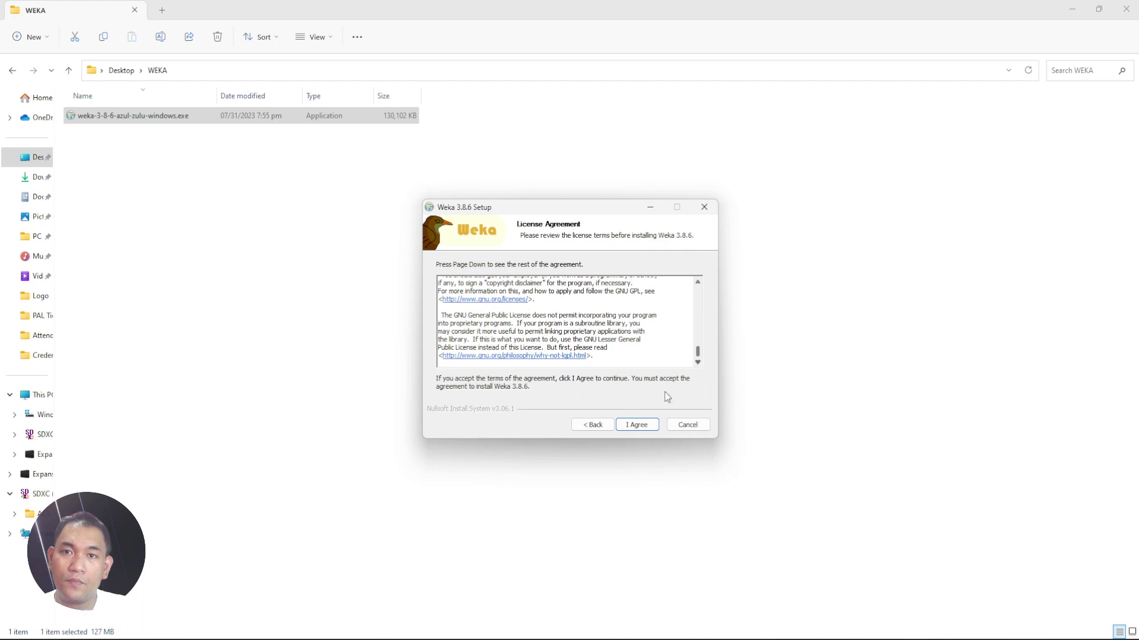
{"action": "left_click", "coordinate": [626, 428]}
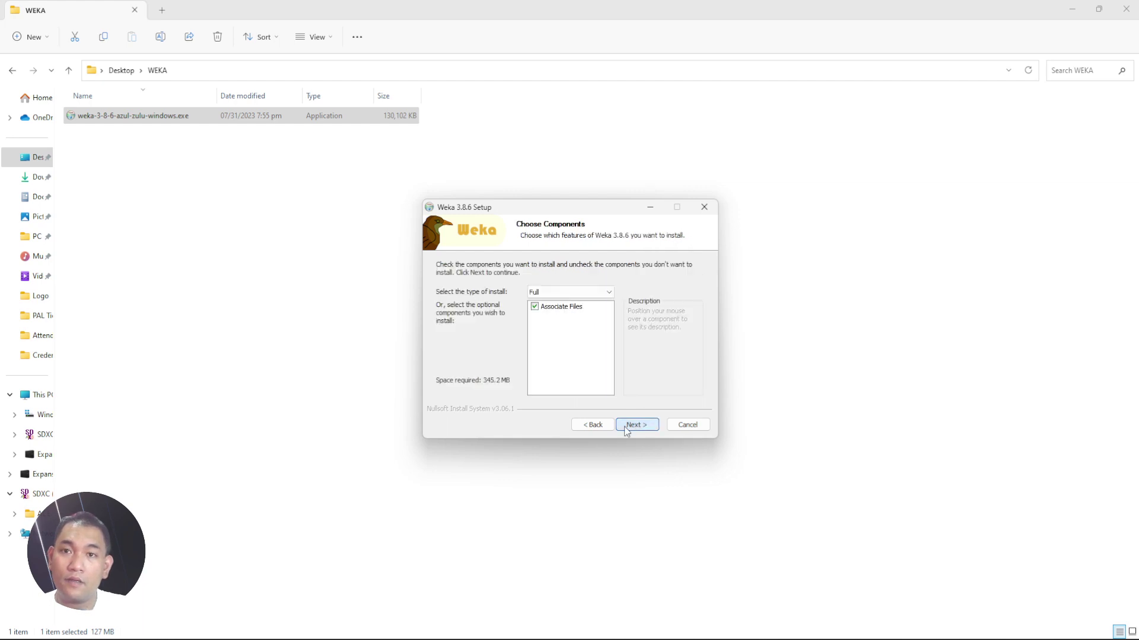
Keep the full component set and C:\Program Files\Weka-3-8-6 location, then begin installing
{"action": "mouse_move", "coordinate": [556, 313]}
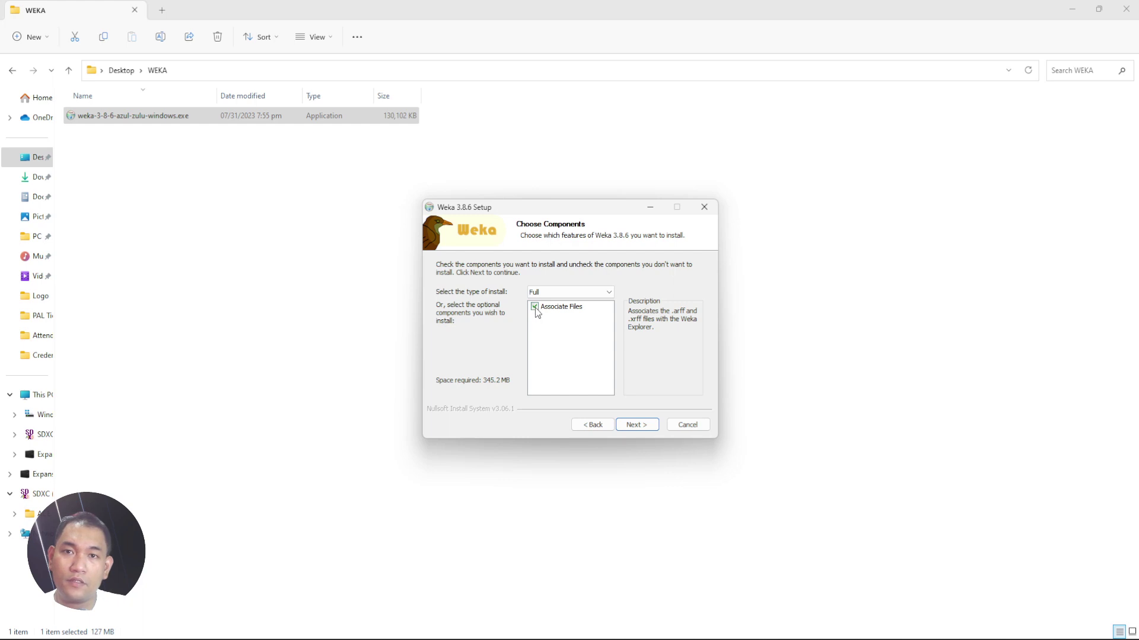
{"action": "left_click", "coordinate": [636, 425]}
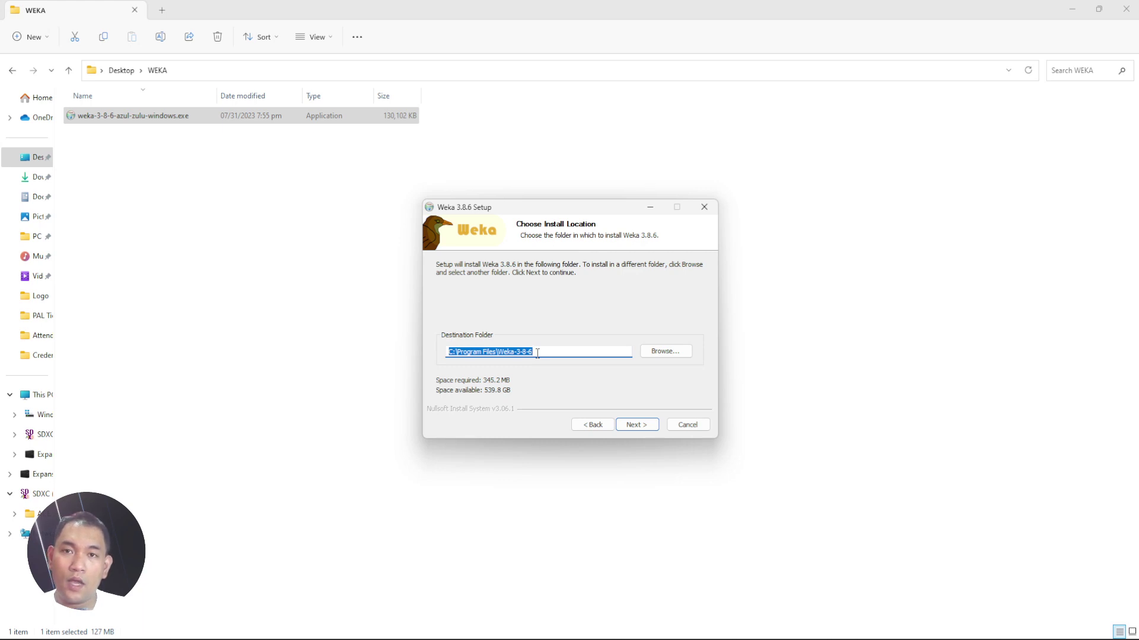
{"action": "left_click_drag", "start_coordinate": [543, 350], "coordinate": [447, 354]}
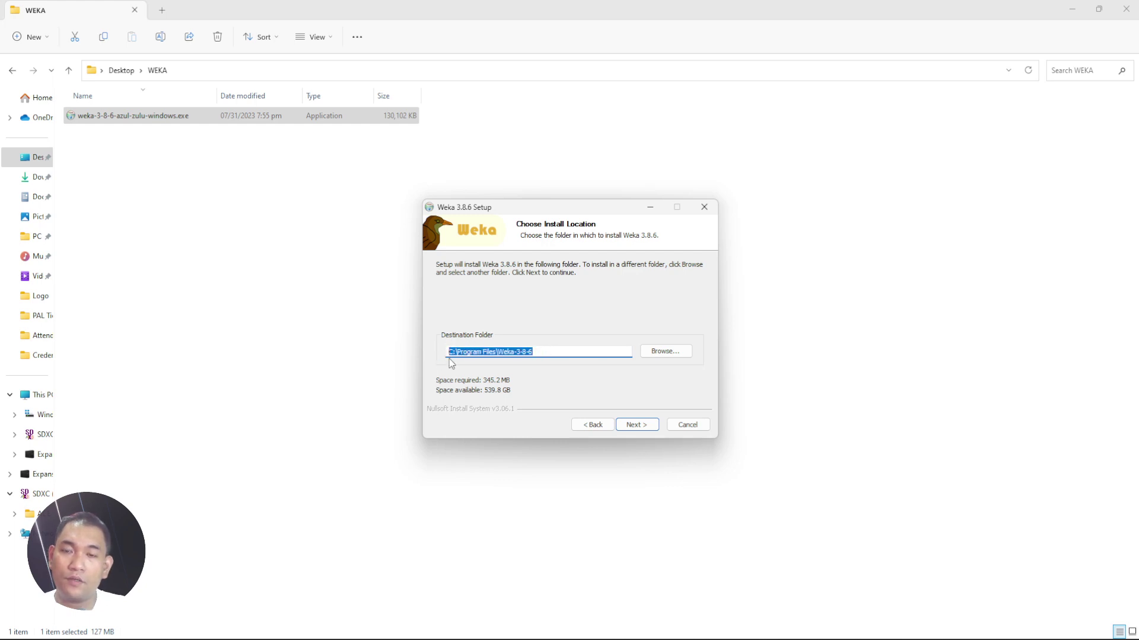
{"action": "left_click", "coordinate": [638, 425]}
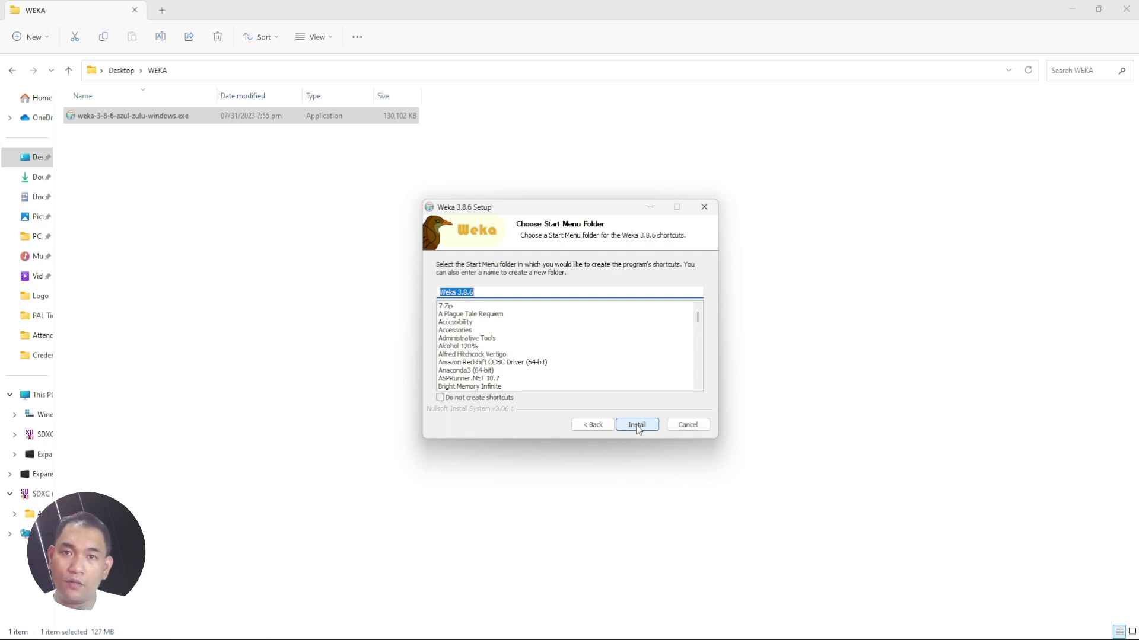
{"action": "left_click", "coordinate": [638, 426]}
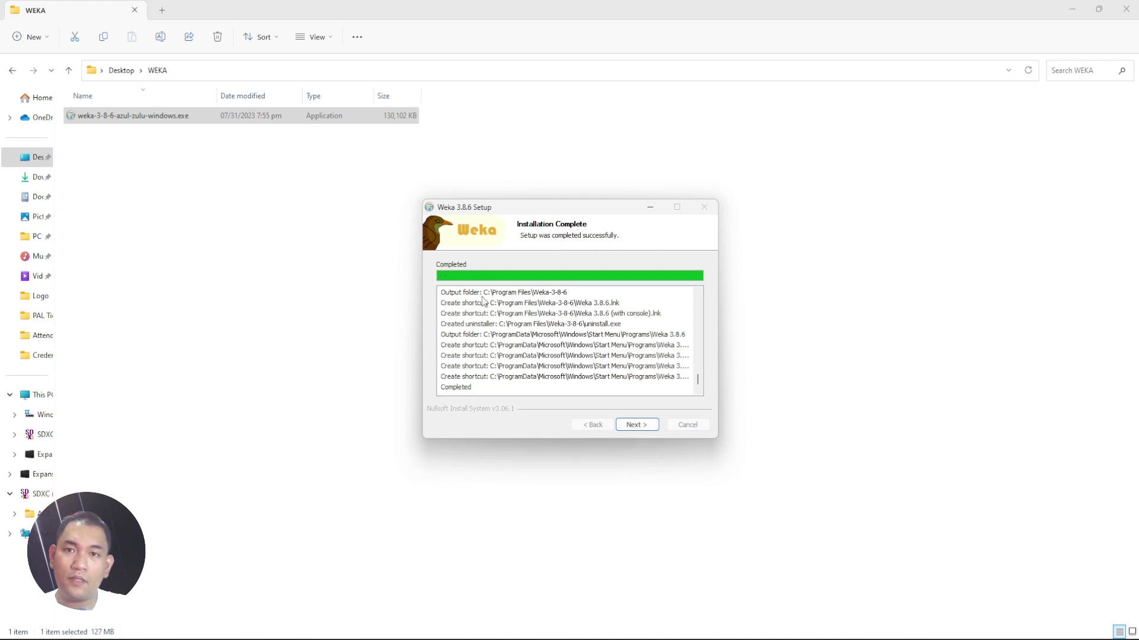
Finish the completed Weka 3.8.6 setup wizard and minimize the WEKA folder window
{"action": "left_click", "coordinate": [634, 427]}
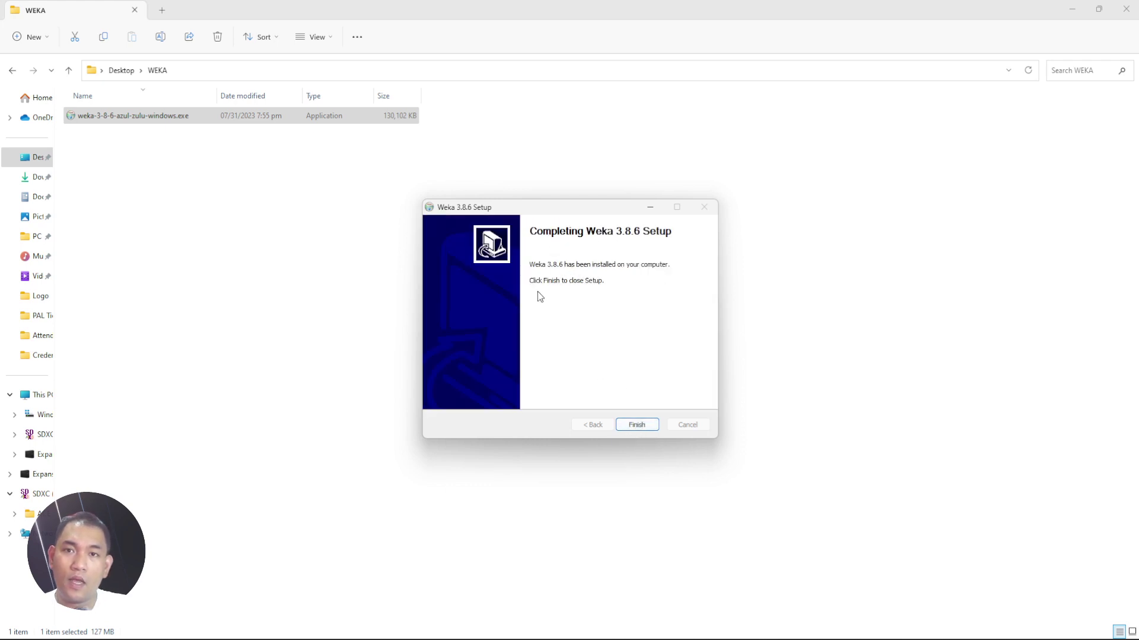
{"action": "left_click", "coordinate": [637, 426]}
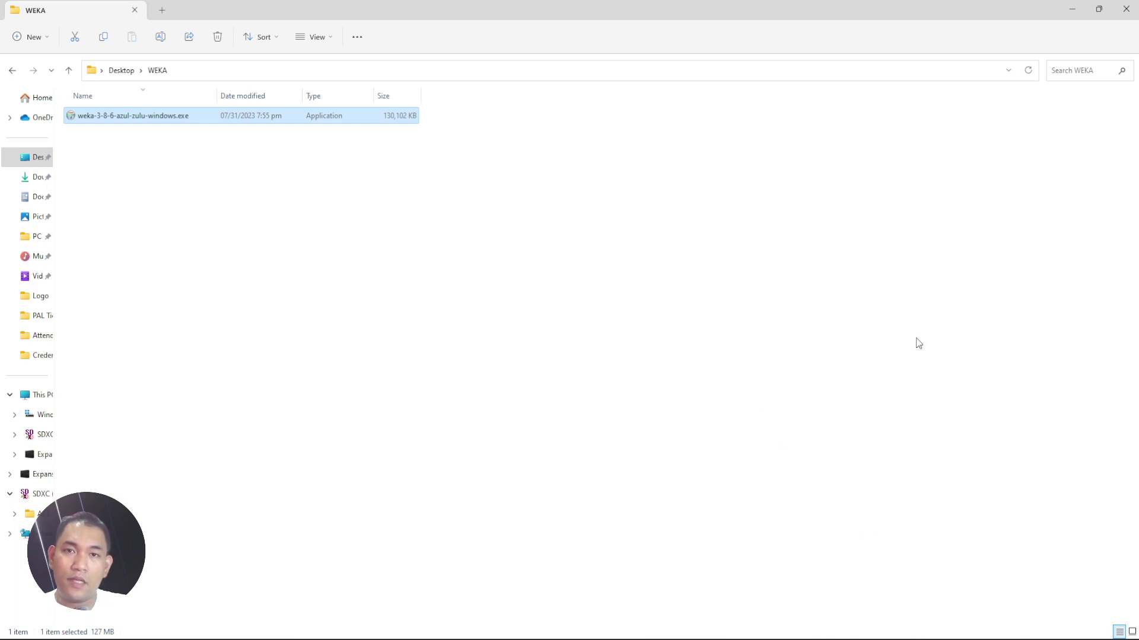
{"action": "left_click", "coordinate": [1072, 8]}
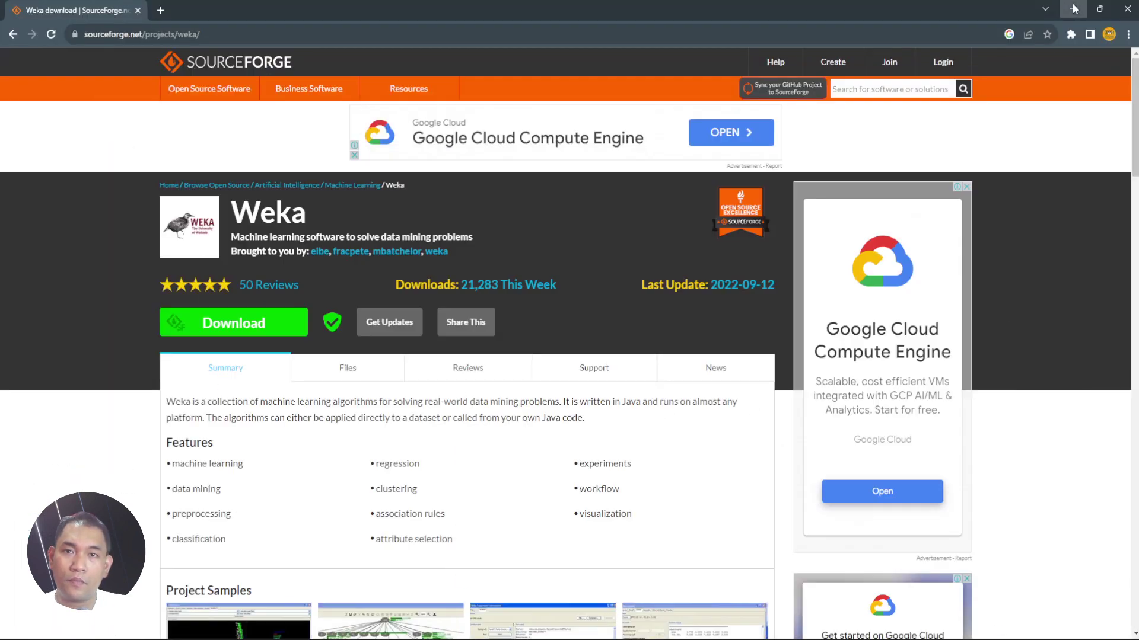
Minimize the browser and search the Start menu for 'weka'
{"action": "left_click", "coordinate": [1073, 8]}
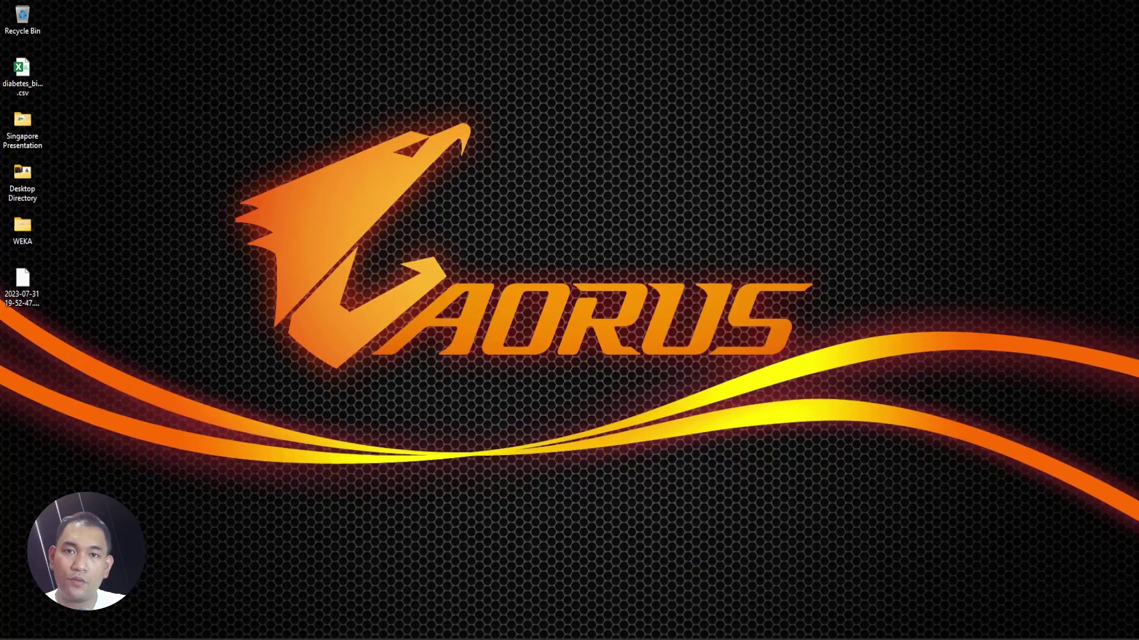
{"action": "key", "text": "alt+Tab"}
{"action": "key", "text": "super"}
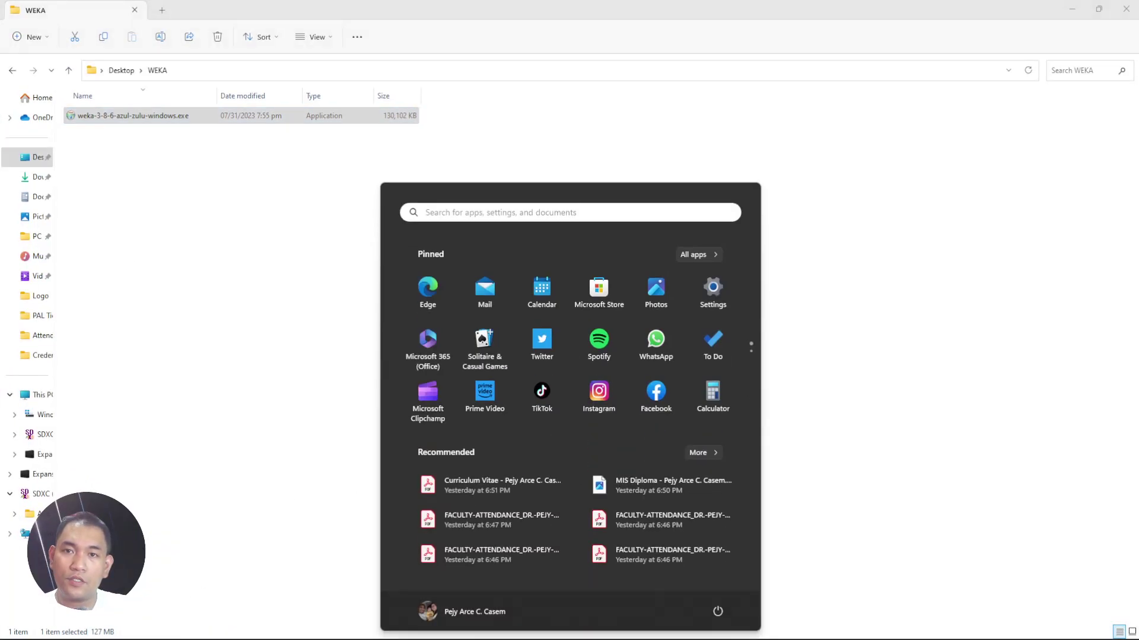
{"action": "type", "text": "weka"}
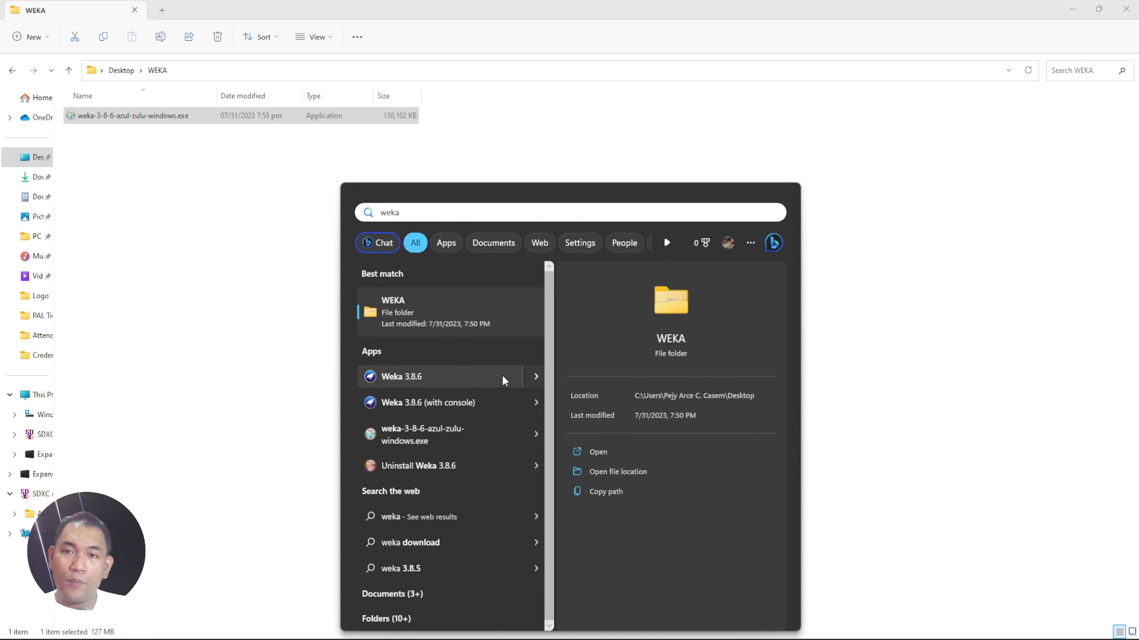
Launch Weka 3.8.6, permanently dismiss the package-manager notice, and maximize the GUI Chooser
{"action": "left_click", "coordinate": [405, 379]}
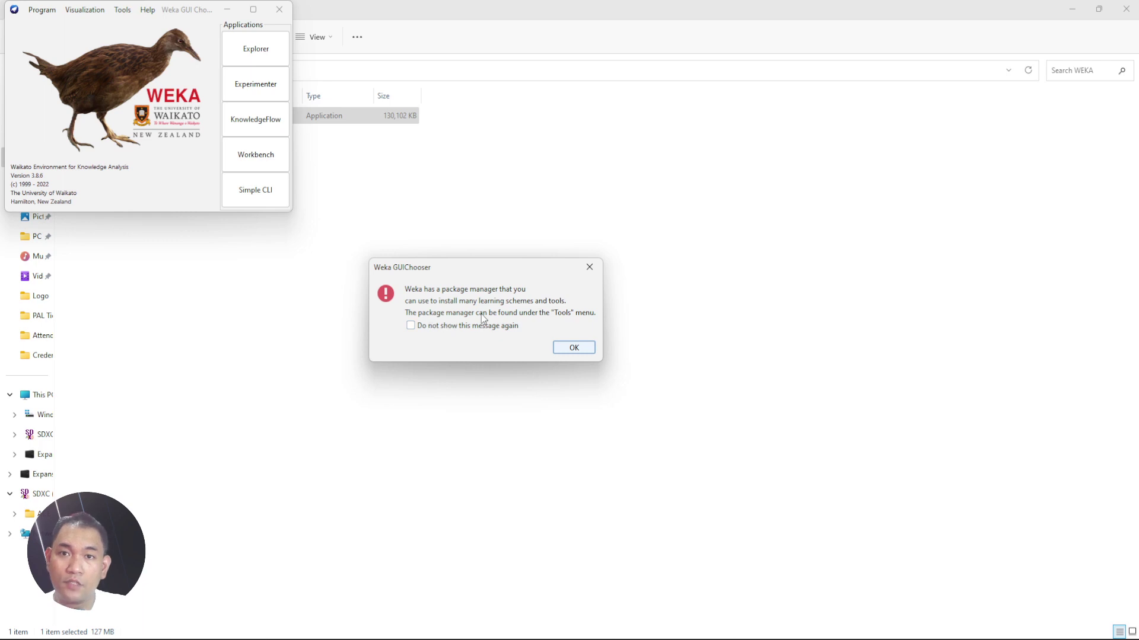
{"action": "left_click", "coordinate": [427, 328]}
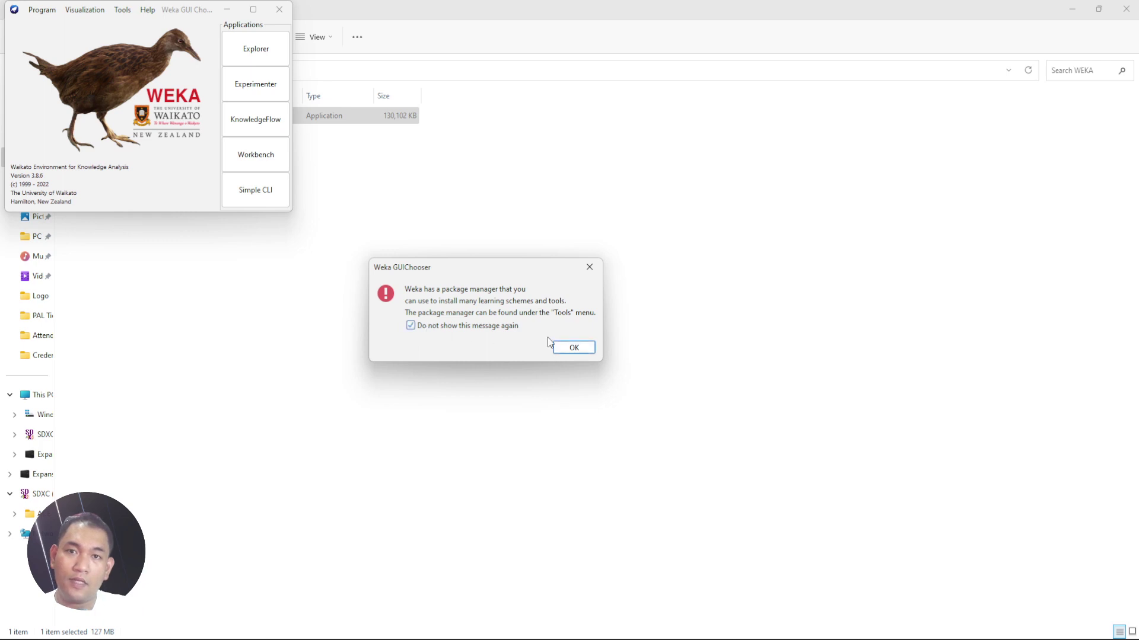
{"action": "left_click", "coordinate": [570, 346]}
{"action": "left_click_drag", "start_coordinate": [159, 8], "coordinate": [542, 205]}
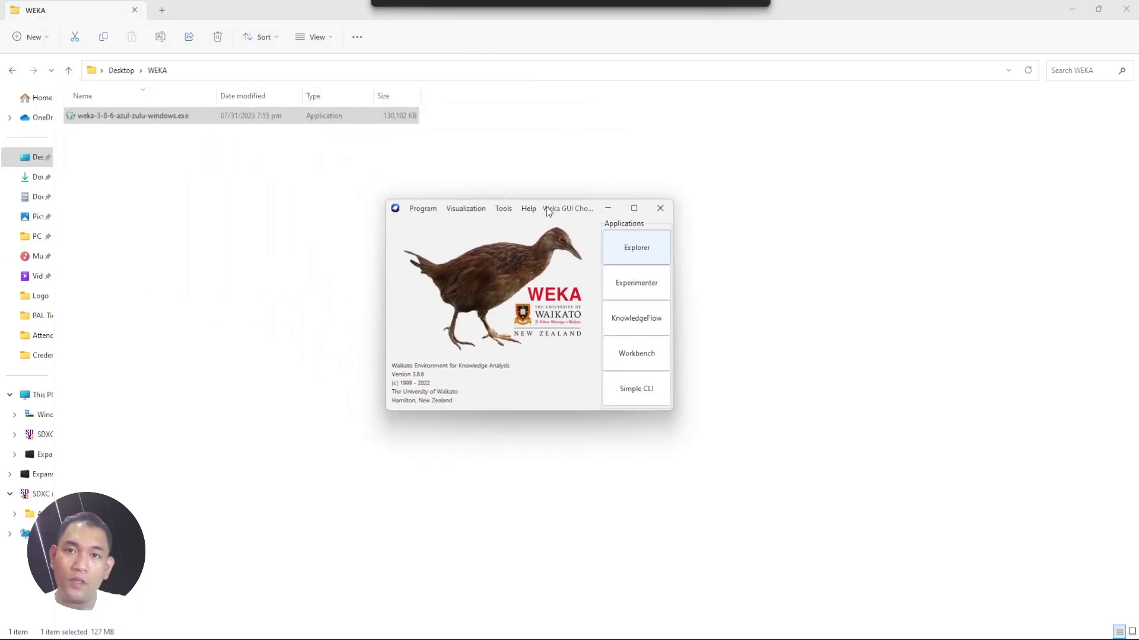
{"action": "left_click", "coordinate": [639, 210]}
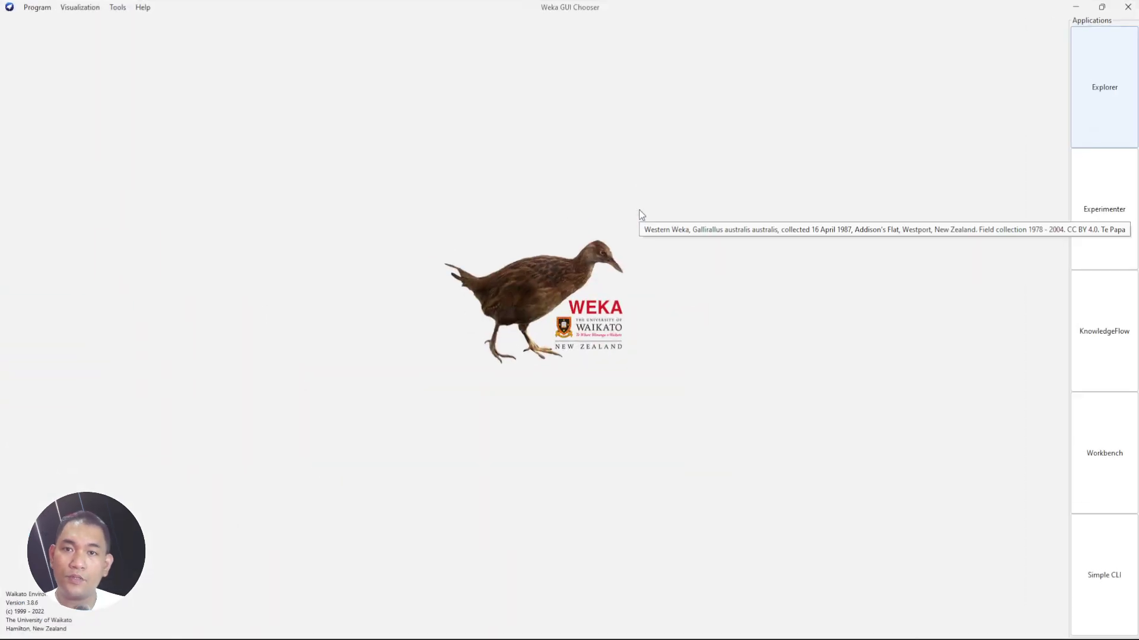